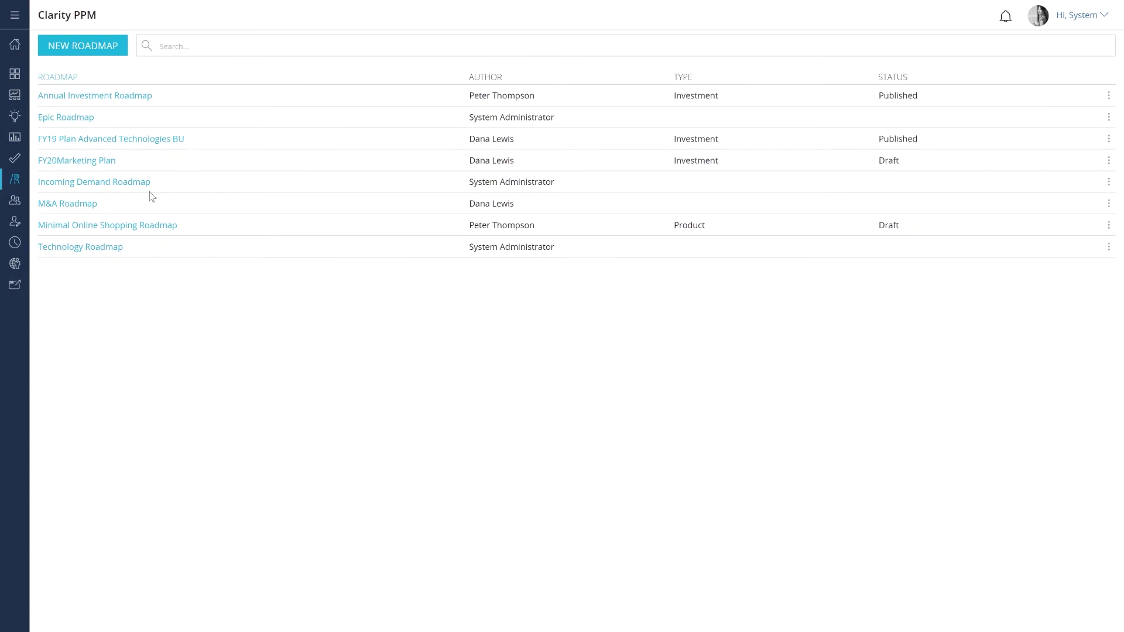
- Show the FY20Marketing Plan roadmap in Timeline view
click(106, 165)
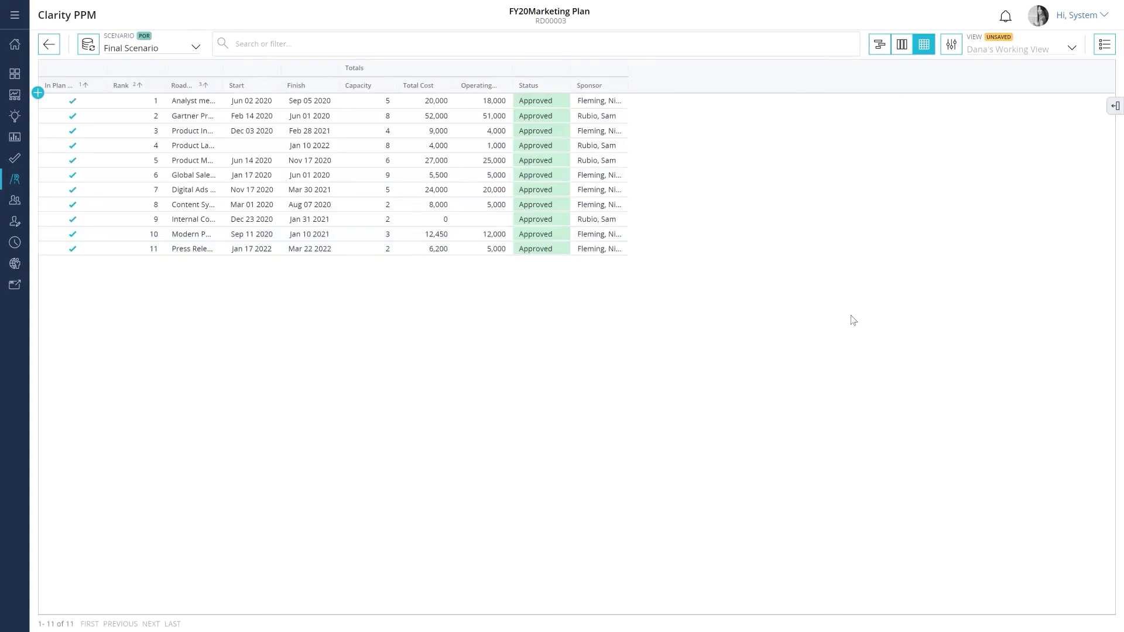
click(884, 55)
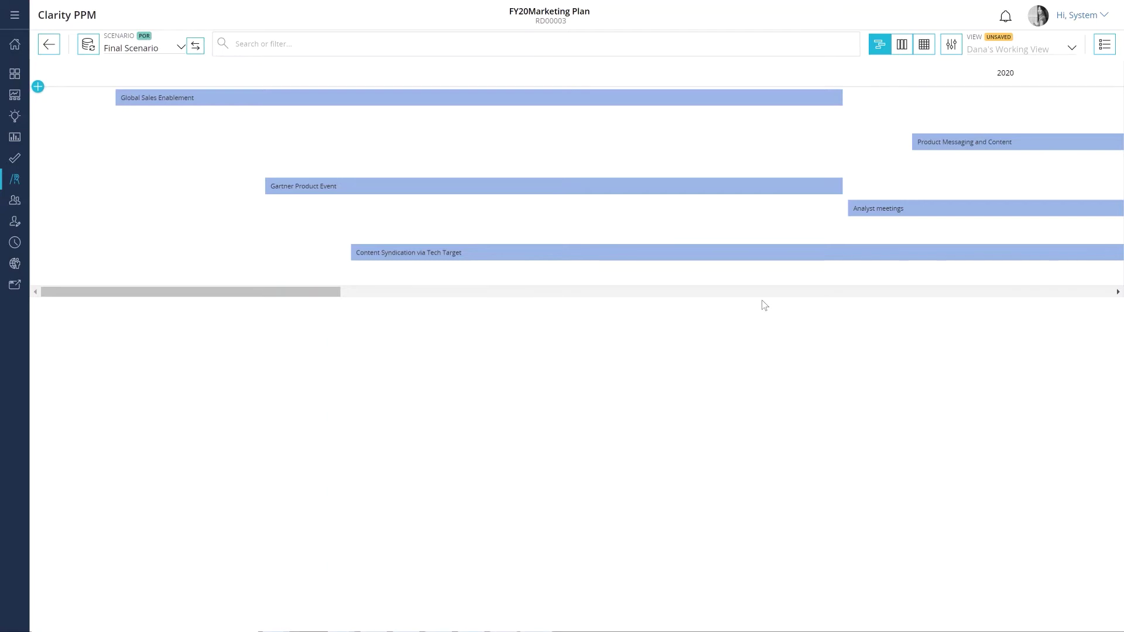
- Zoom the timeline to 2Y and set Periods to Months in View Options
click(950, 46)
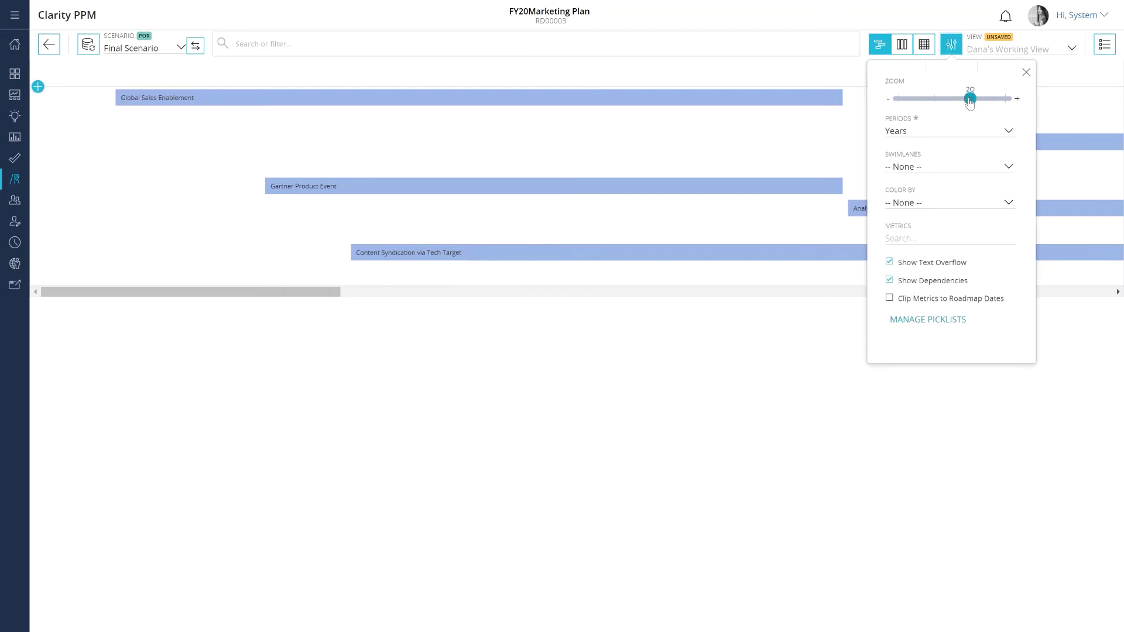
drag(970, 100, 874, 103)
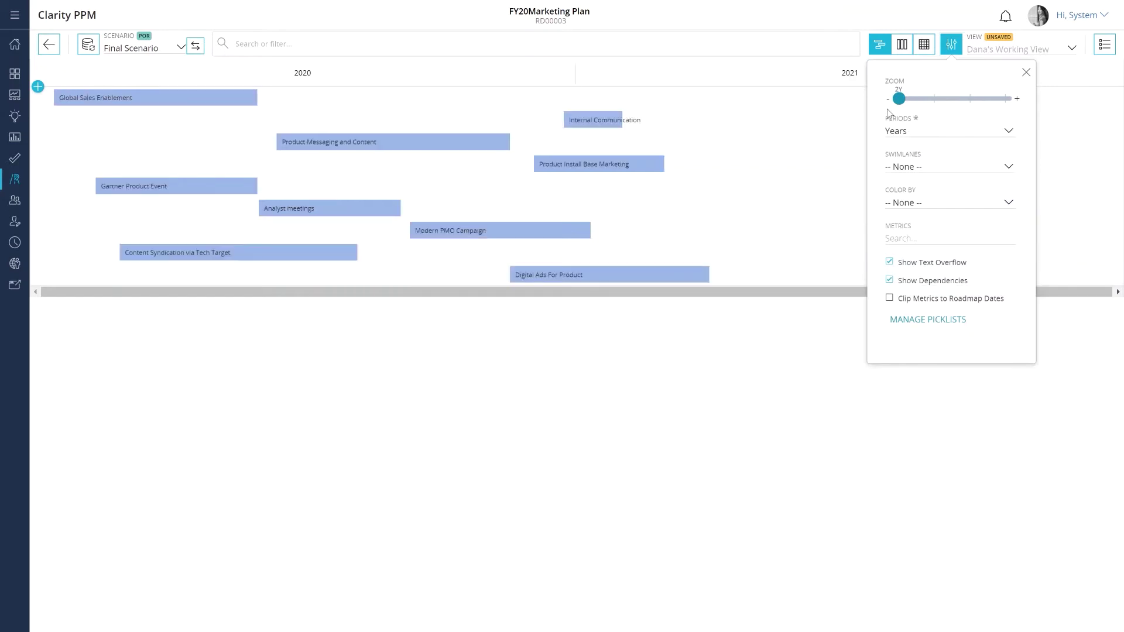
click(1008, 132)
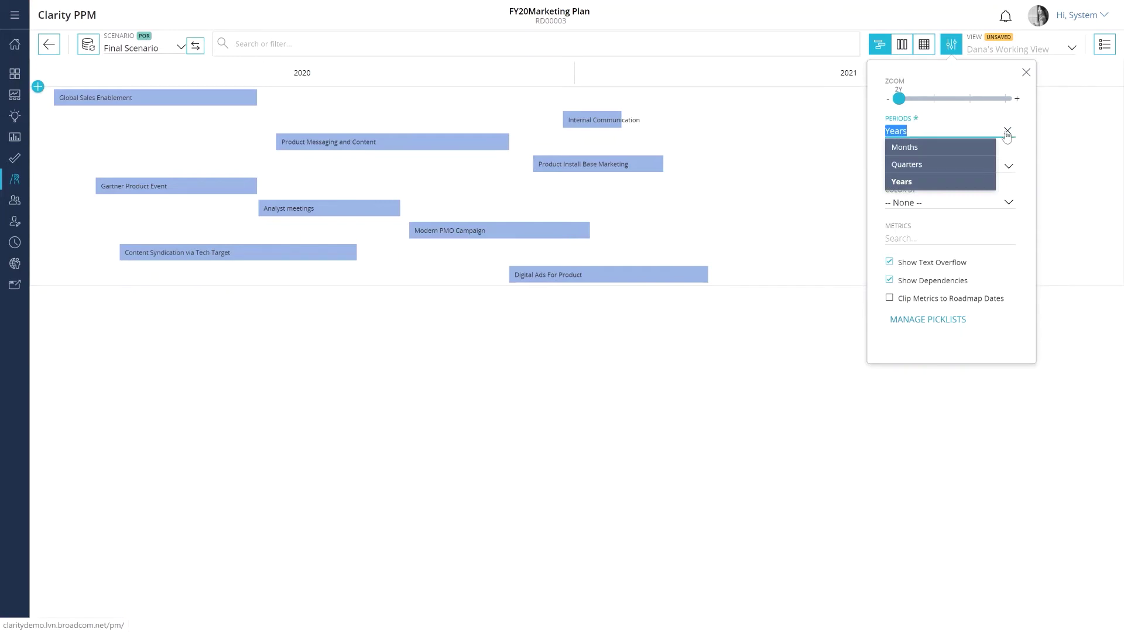
click(991, 146)
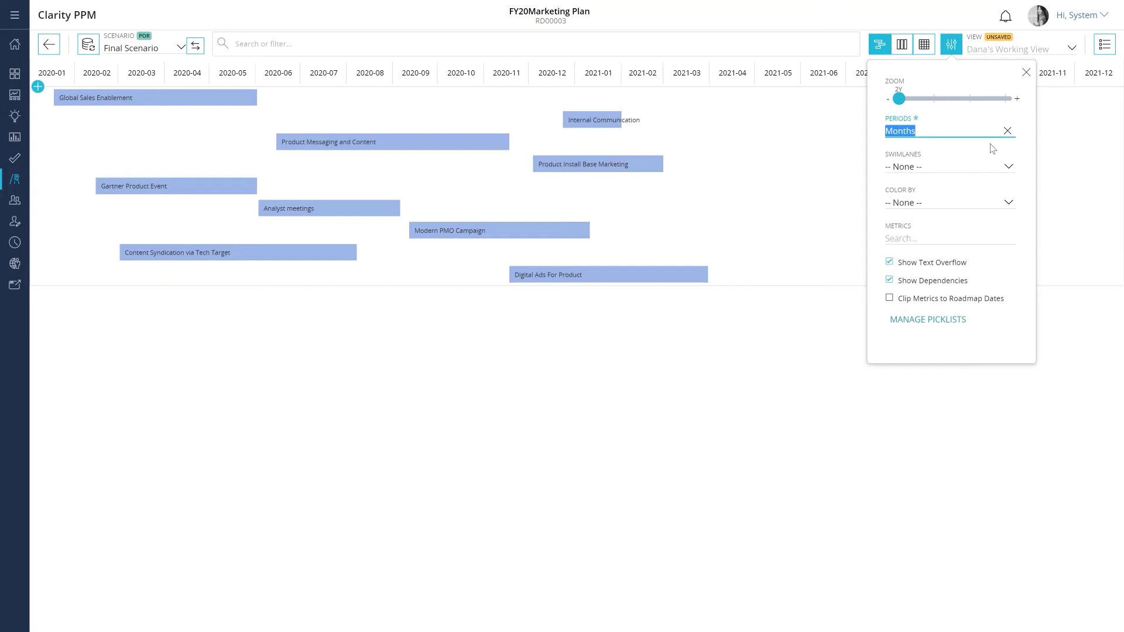
key(Escape)
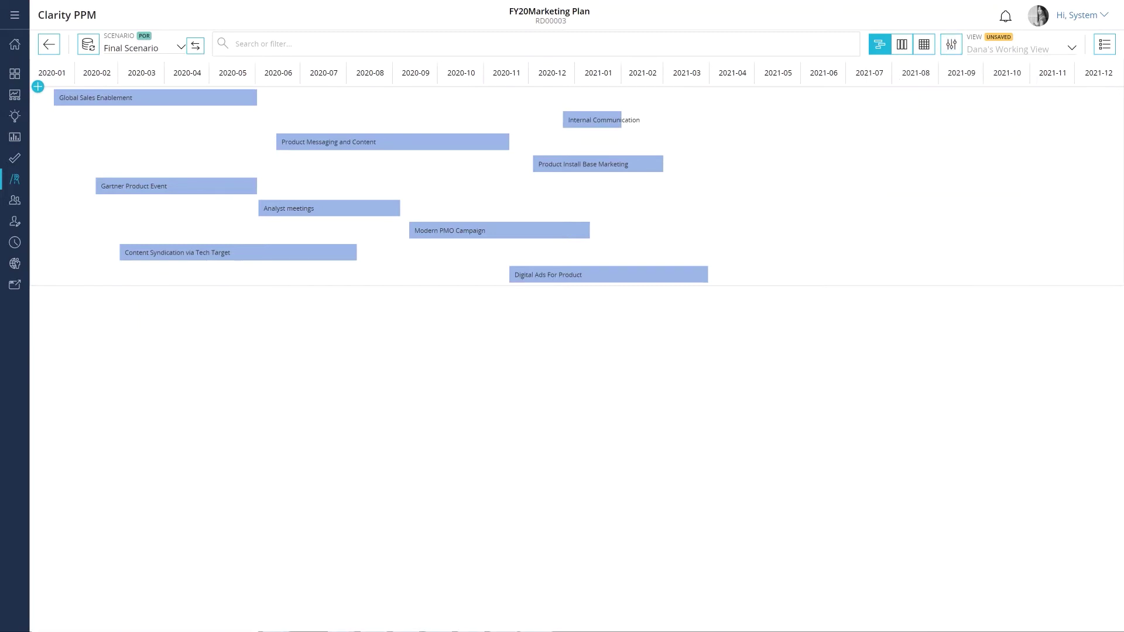
- Add Capital Cost, Operating Cost and Total Cost as displayed metrics in View Options
click(951, 45)
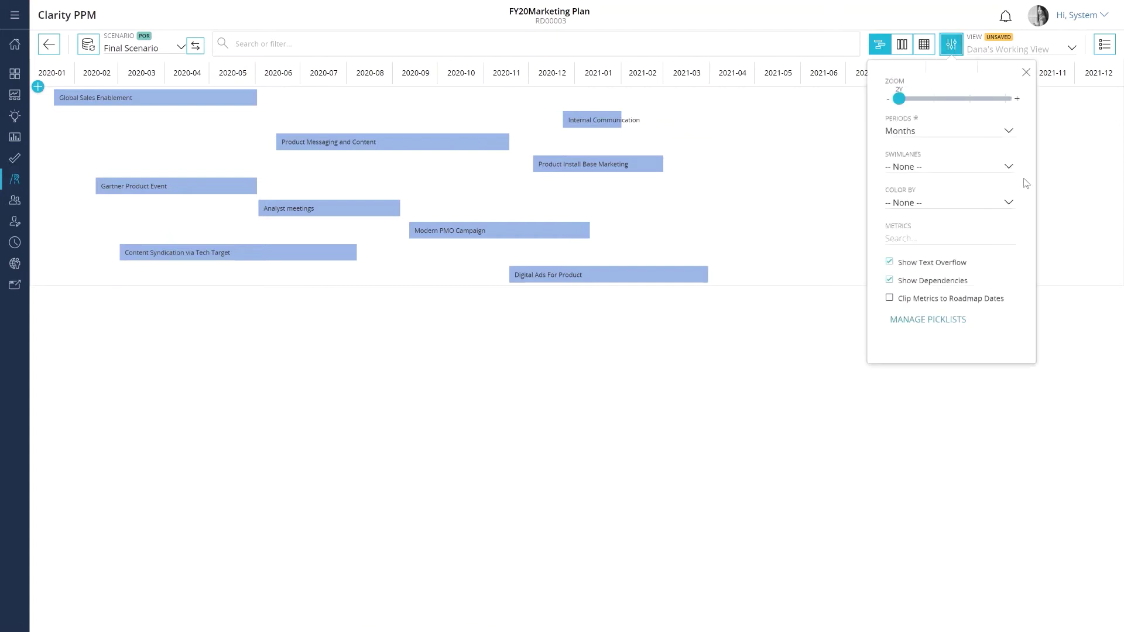
click(998, 237)
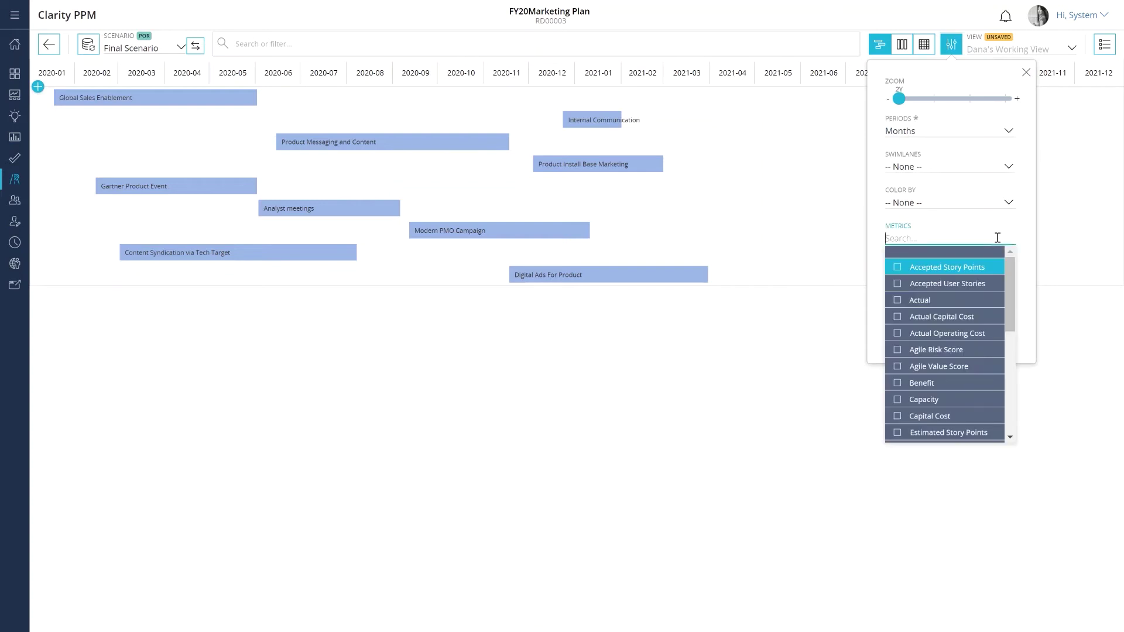
text(Cost)
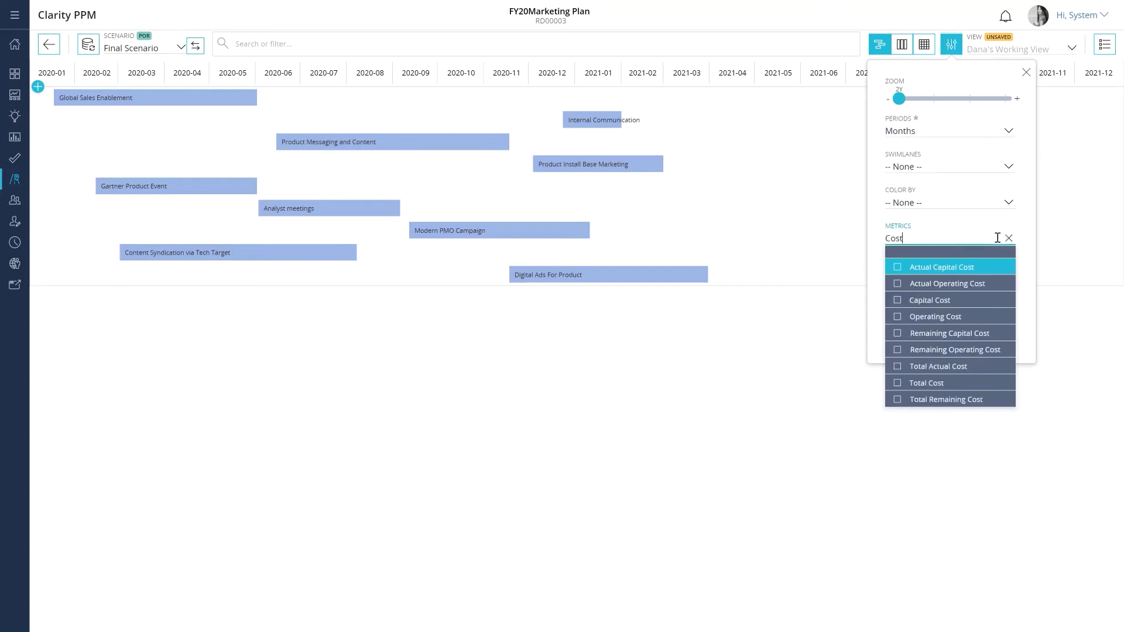
click(896, 300)
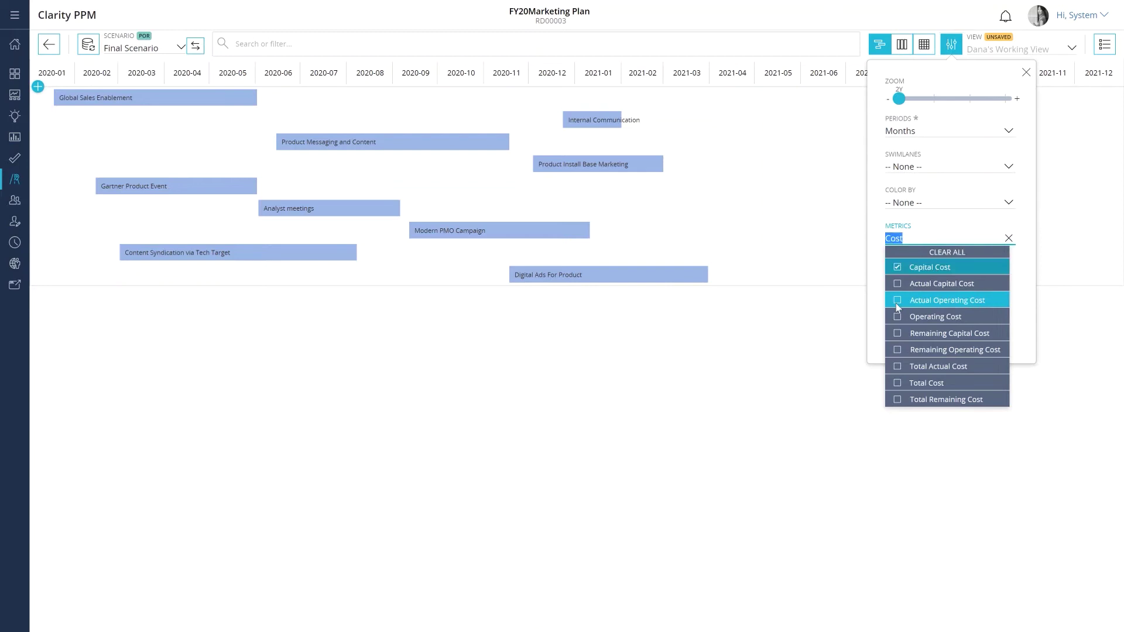
click(898, 317)
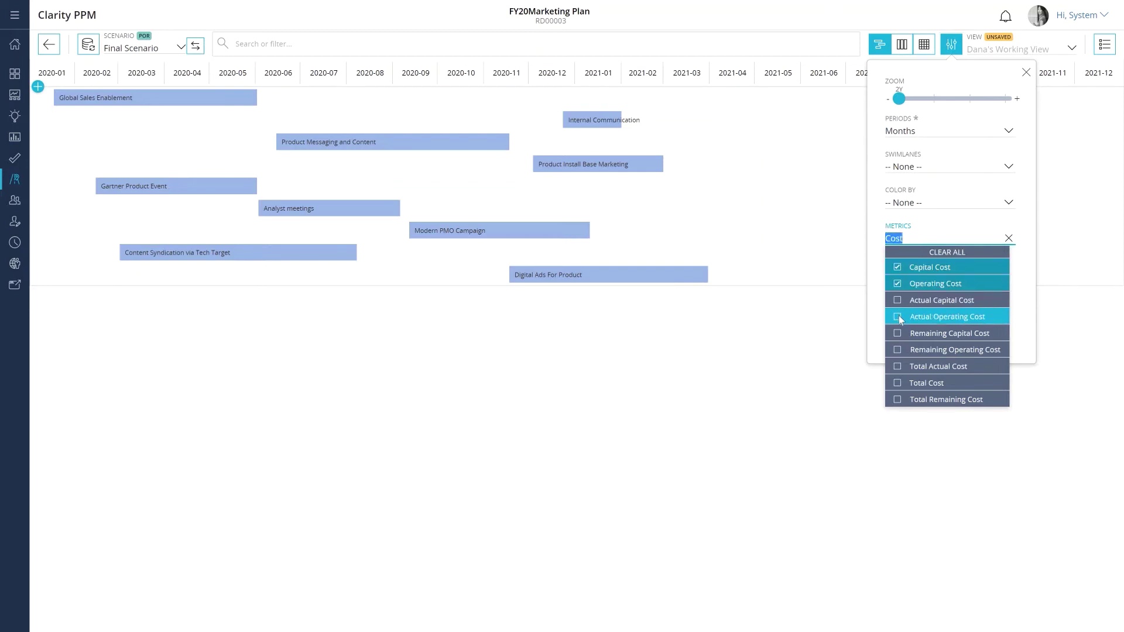
click(897, 389)
click(866, 252)
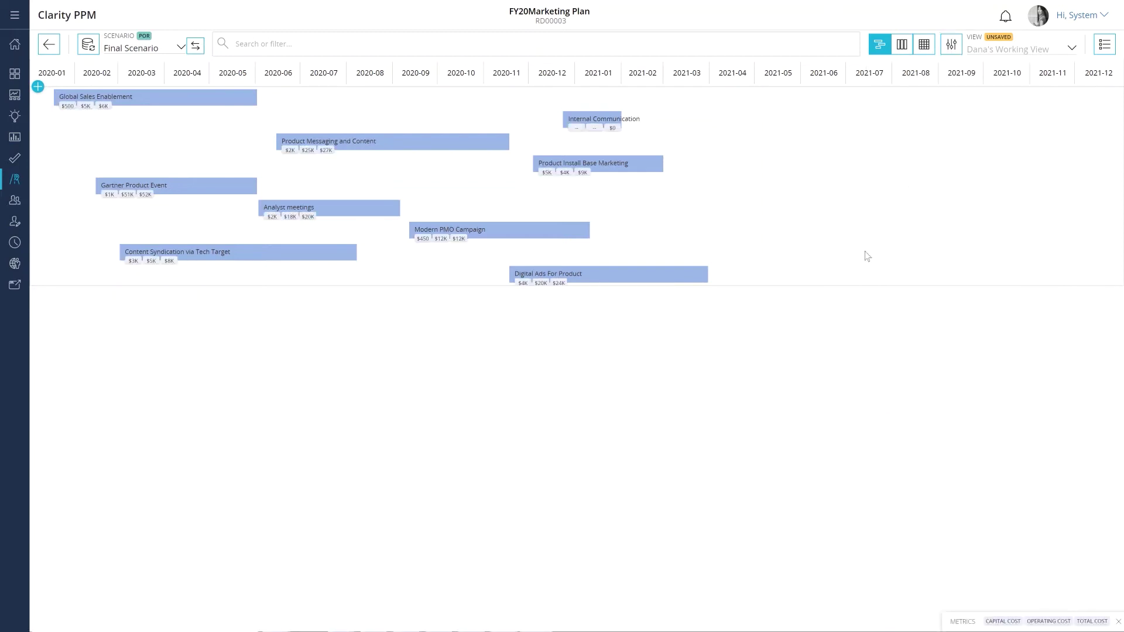
click(951, 46)
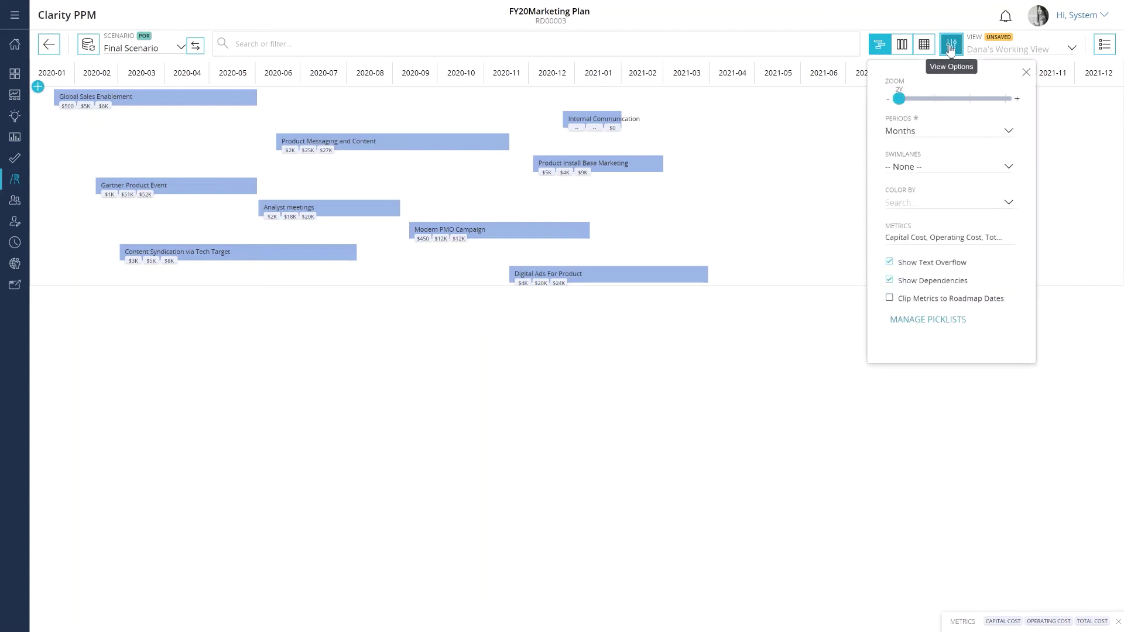
- Group the roadmap items into Distribution Channels swimlanes
click(1012, 168)
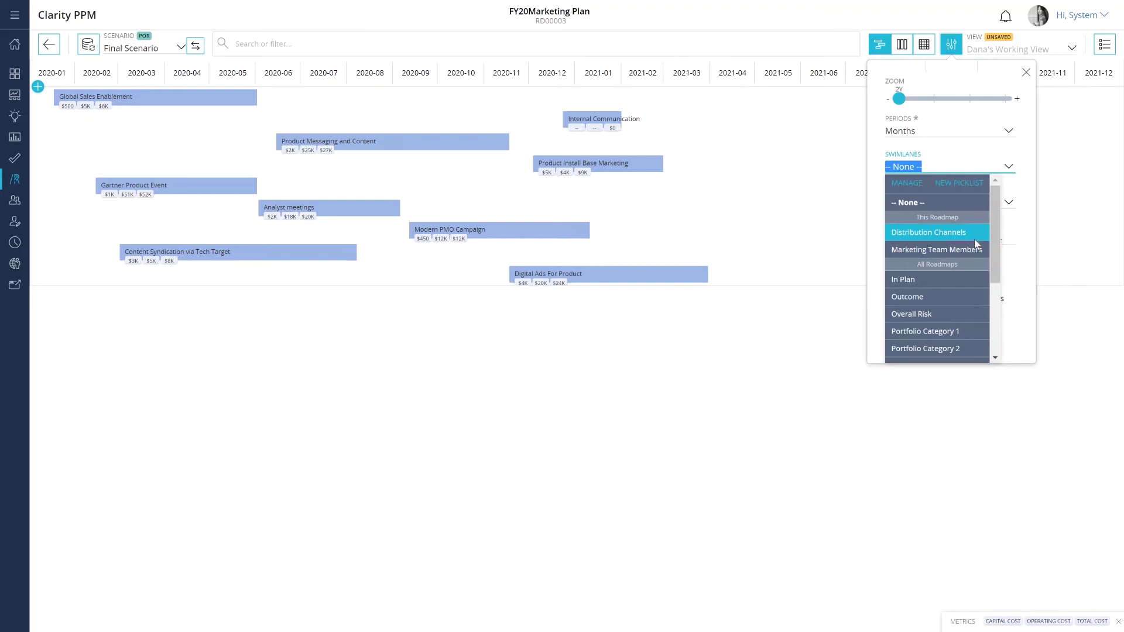
click(975, 239)
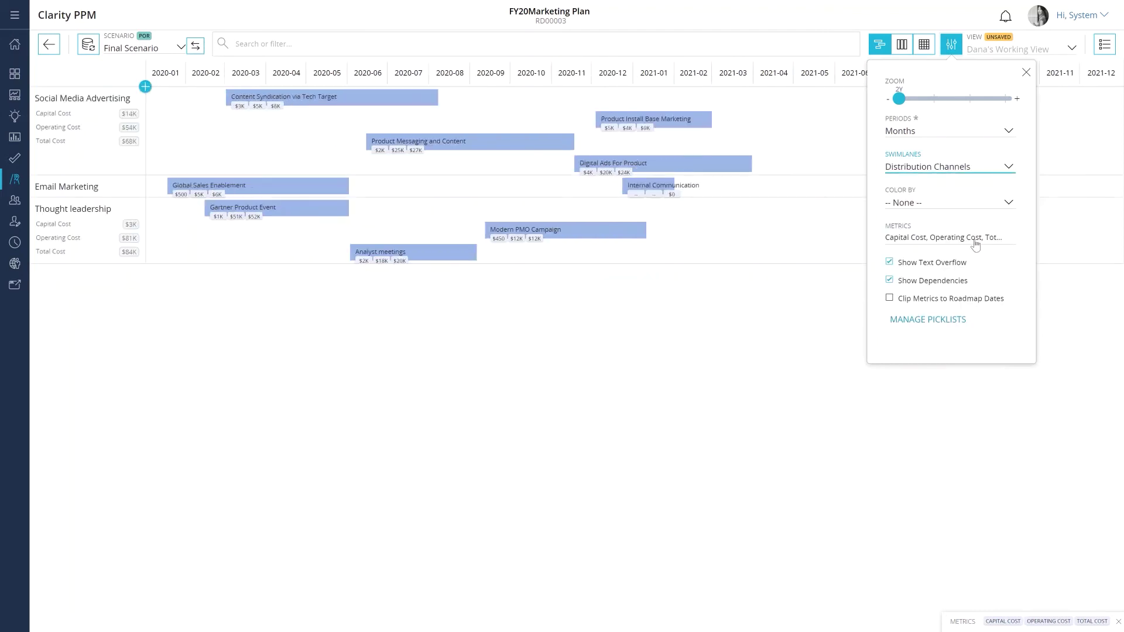
click(797, 304)
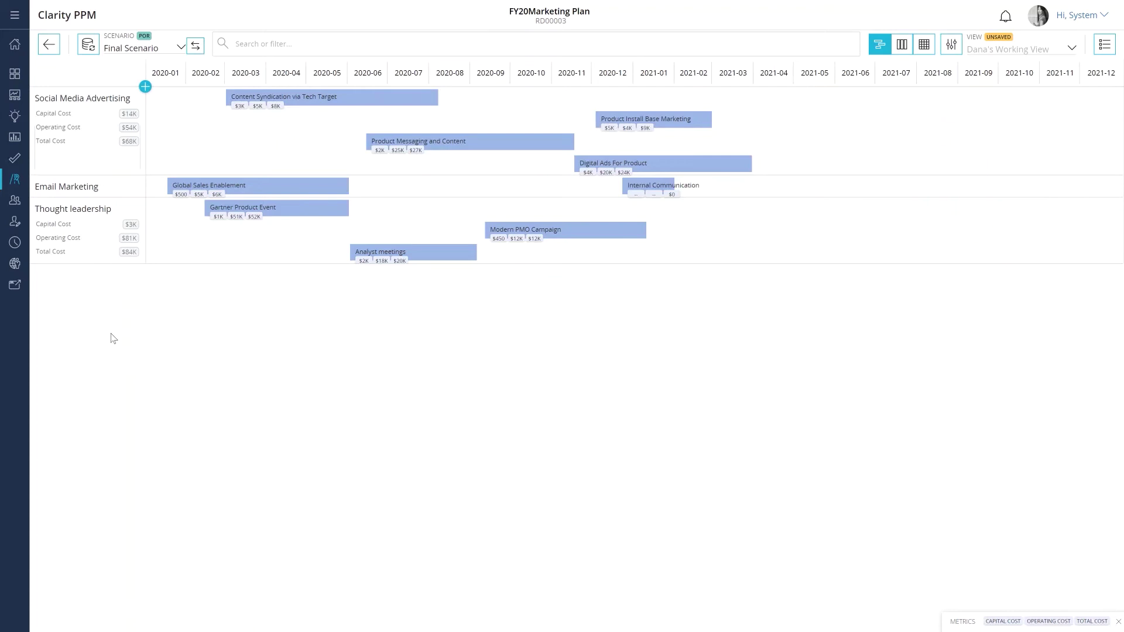
mouse_move(67, 186)
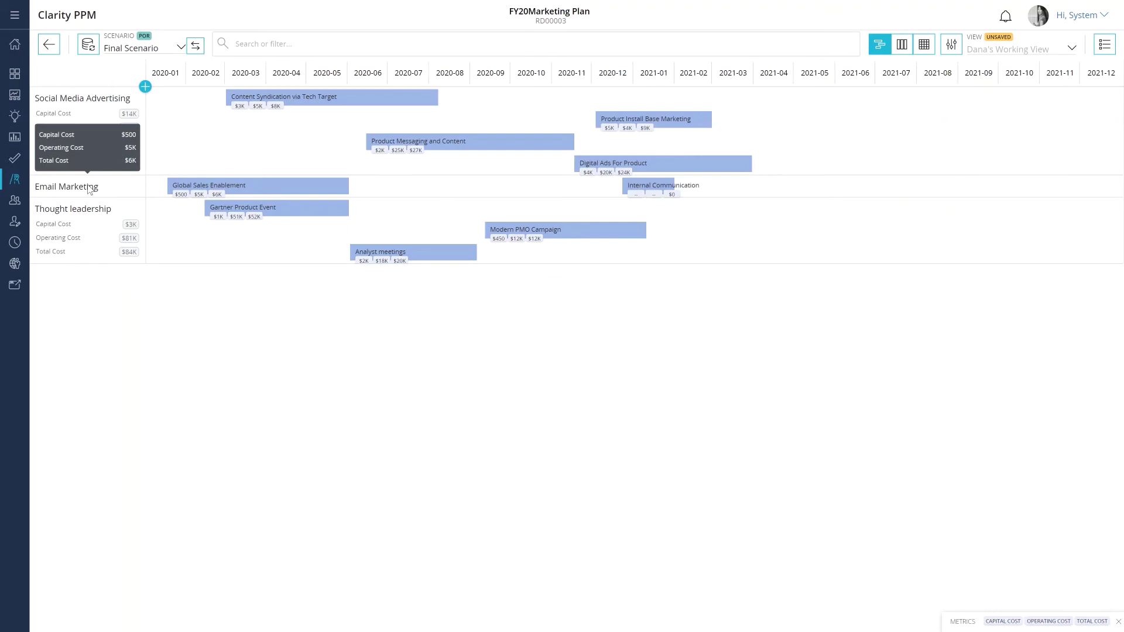
- Set Color By to Marketing Team Members in View Options
click(949, 54)
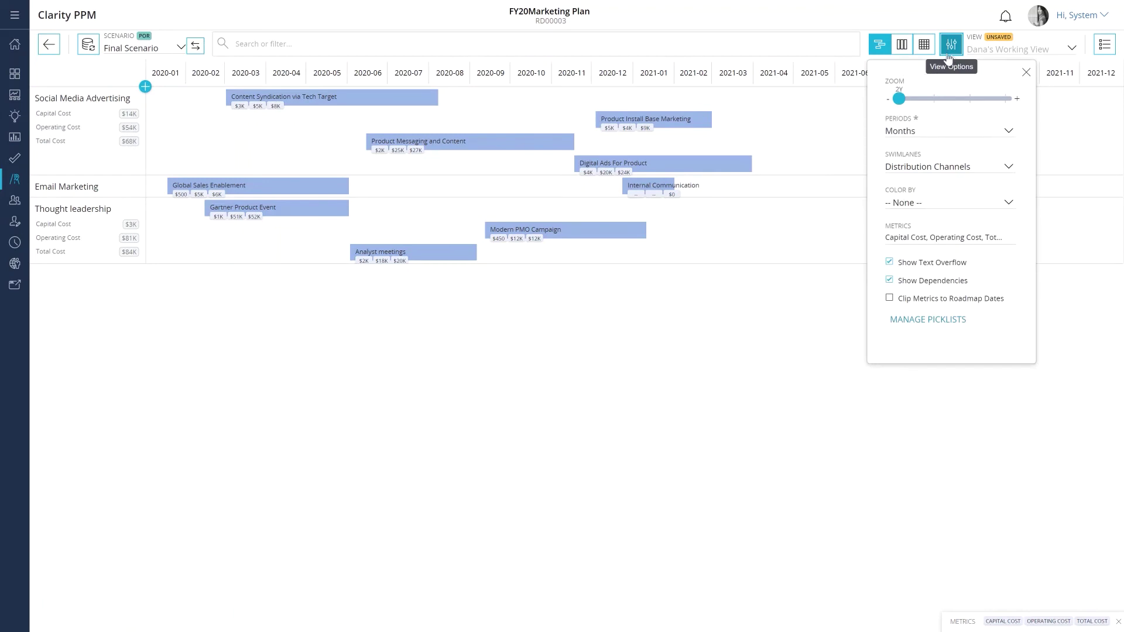
click(1008, 205)
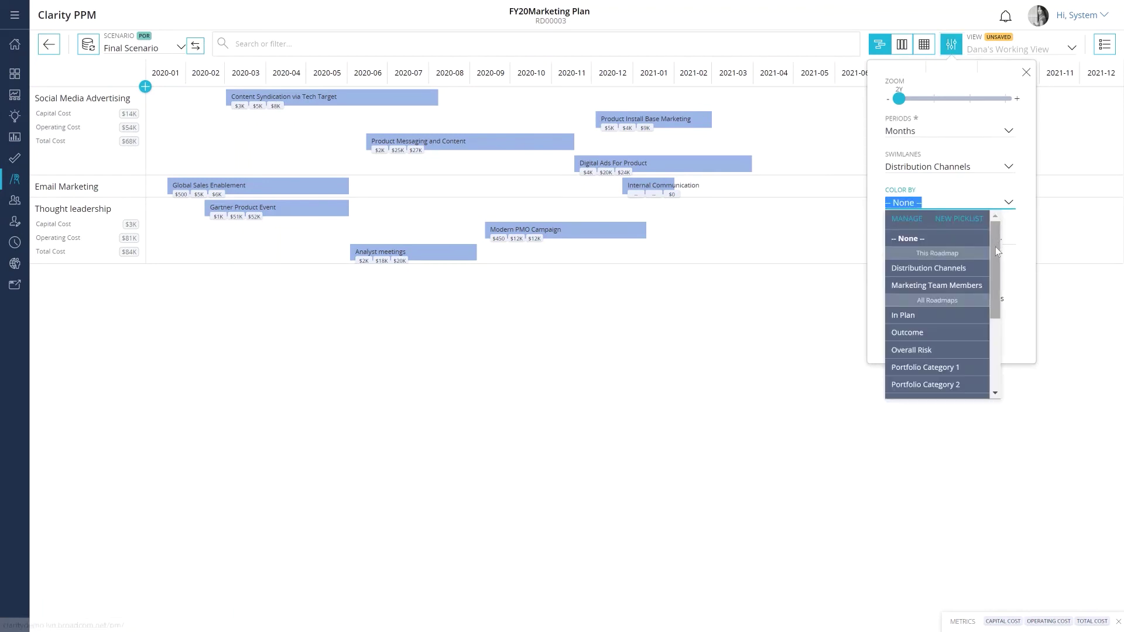
click(979, 285)
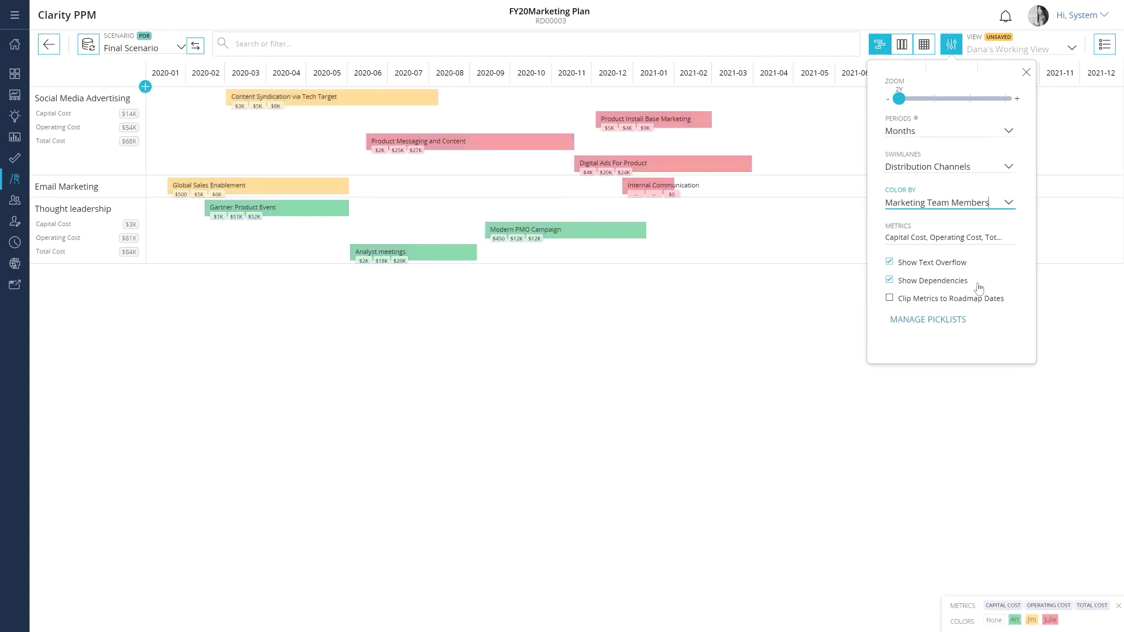
click(784, 342)
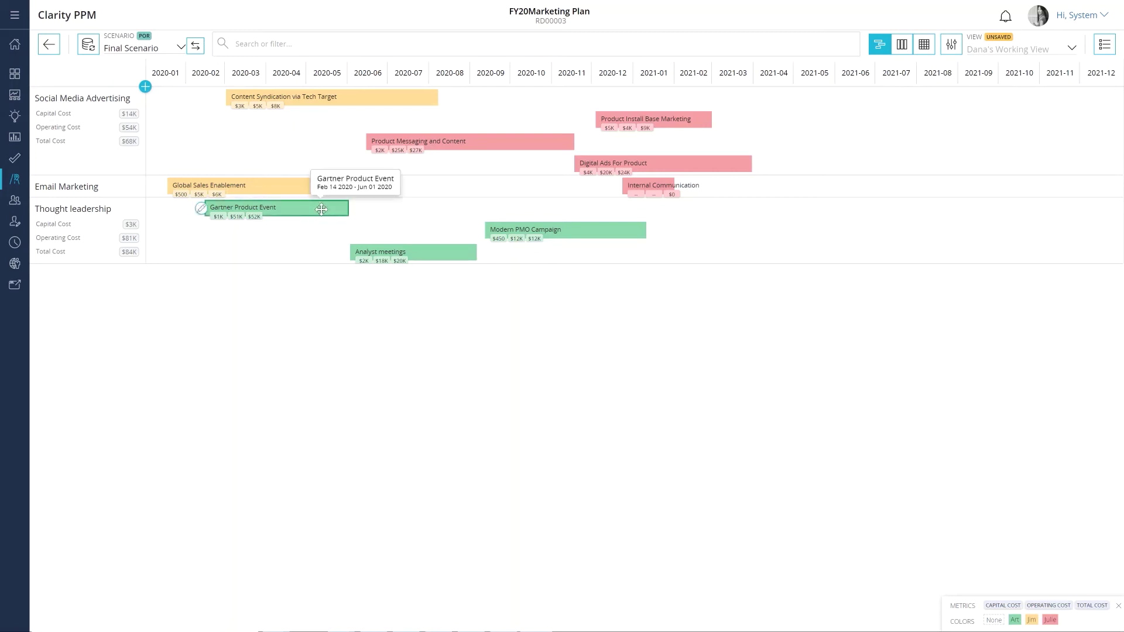
mouse_move(276, 207)
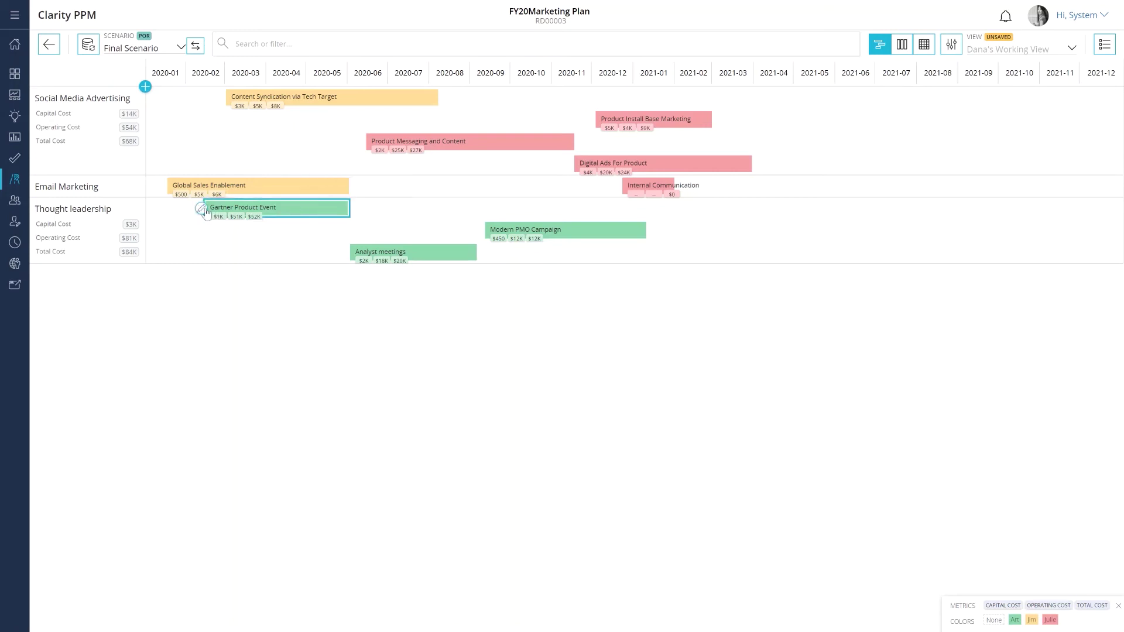
- Make Analyst meetings a dependency successor of Gartner Product Event
click(201, 210)
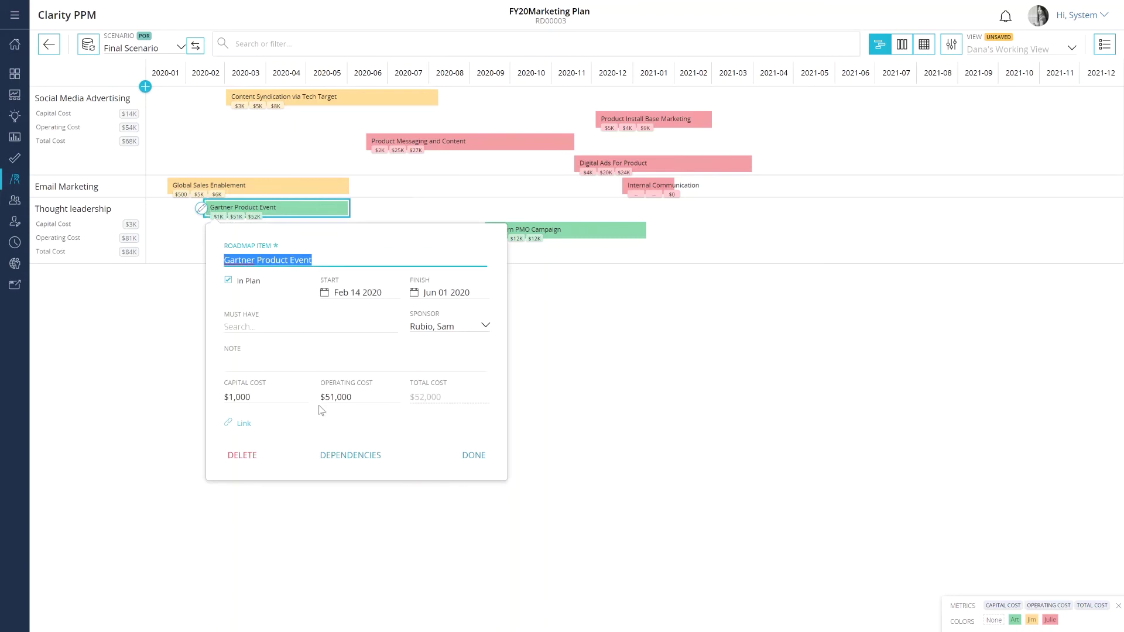
click(331, 460)
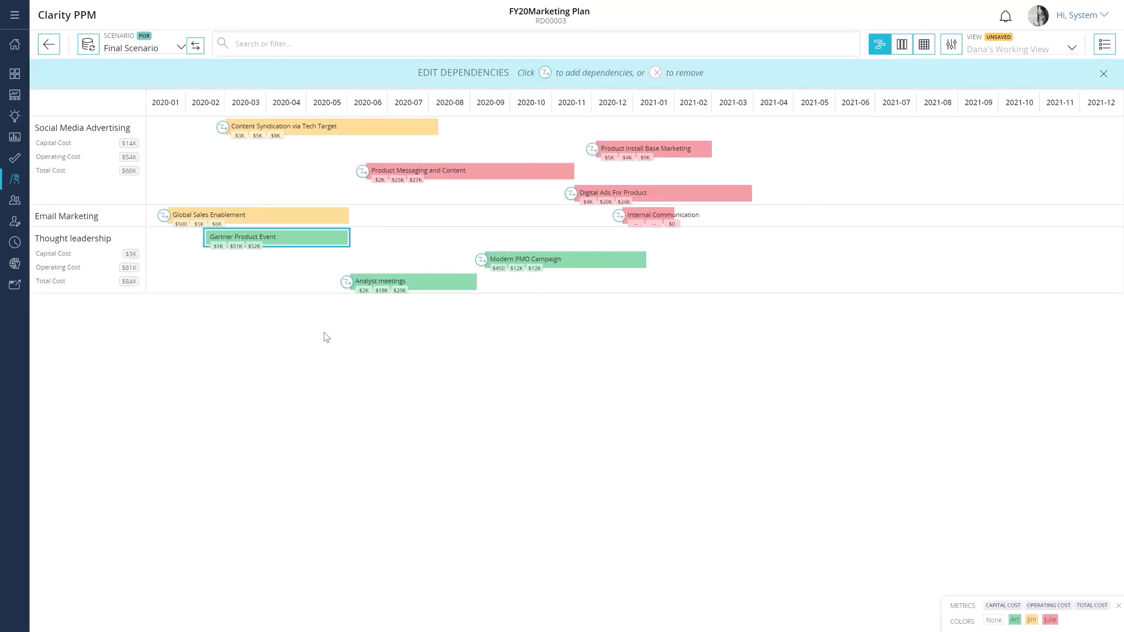
click(348, 286)
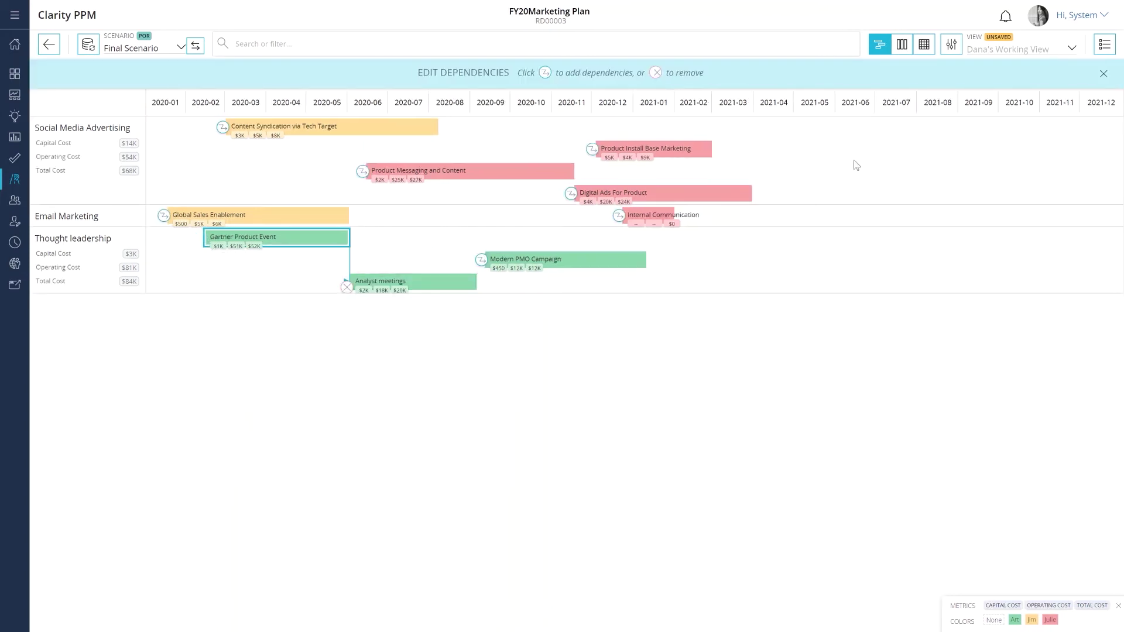
click(1104, 75)
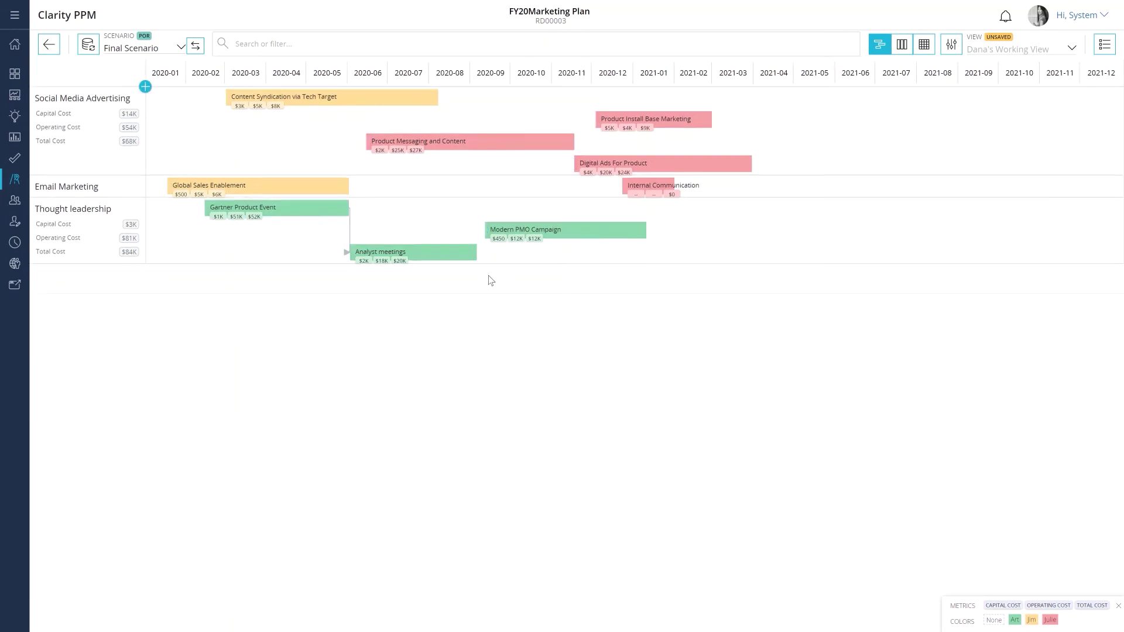
- Make Modern PMO Campaign a dependency successor of Analyst meetings
click(469, 255)
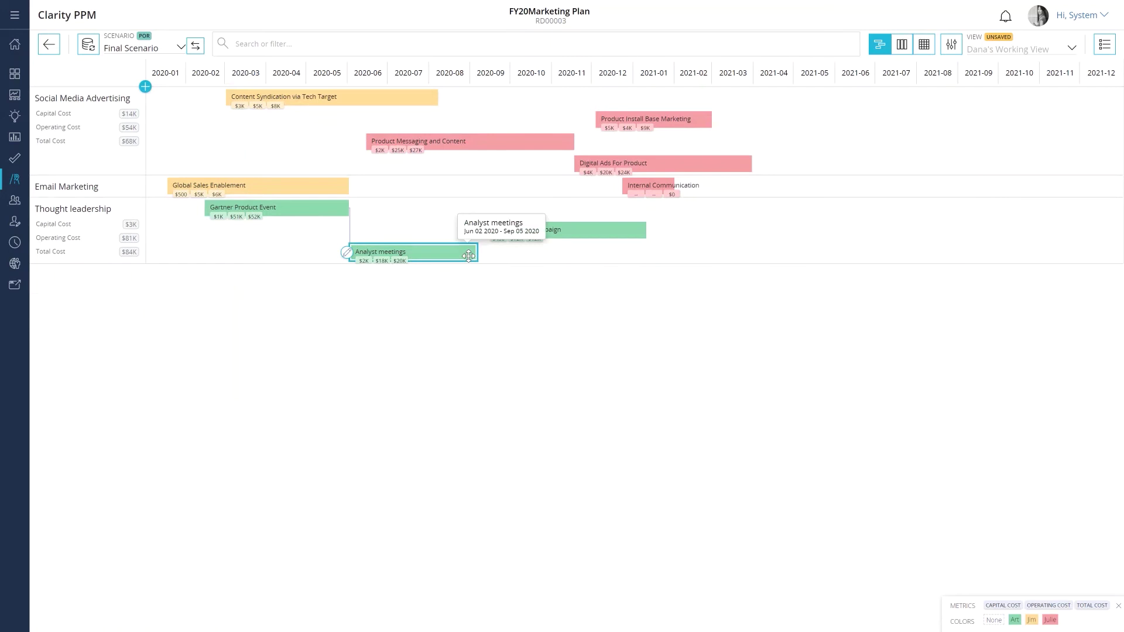
click(349, 256)
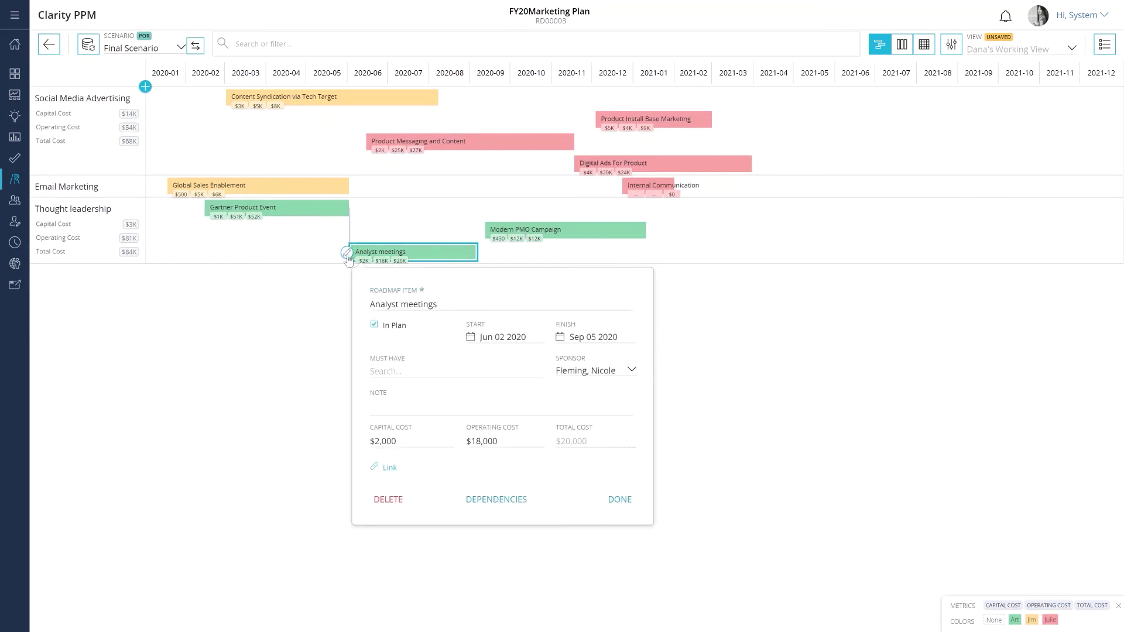
click(496, 500)
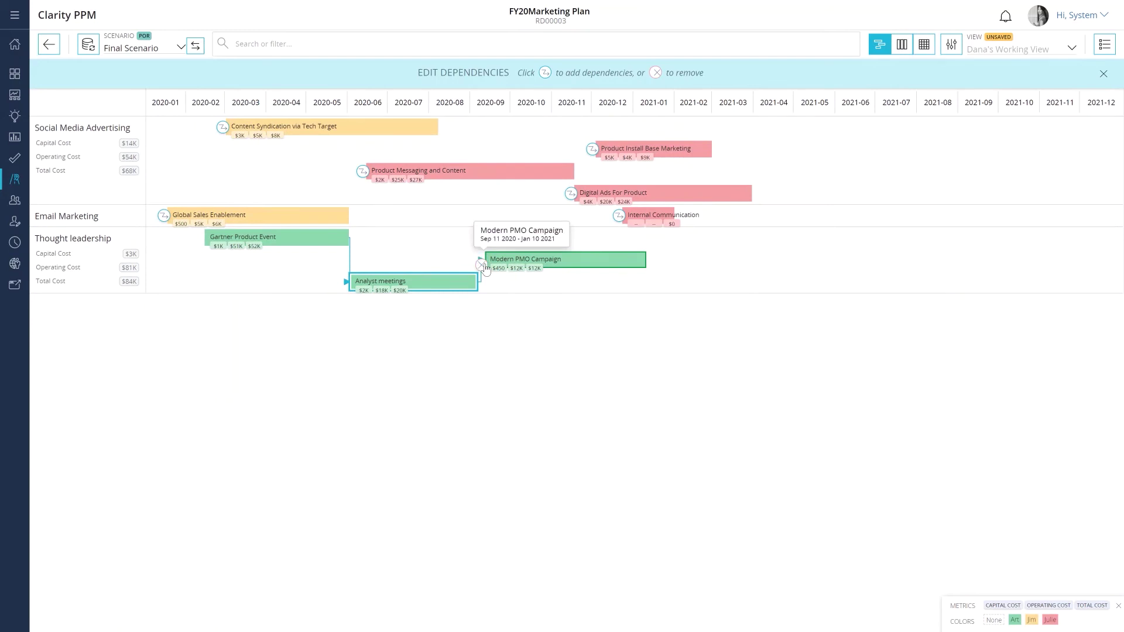
click(483, 266)
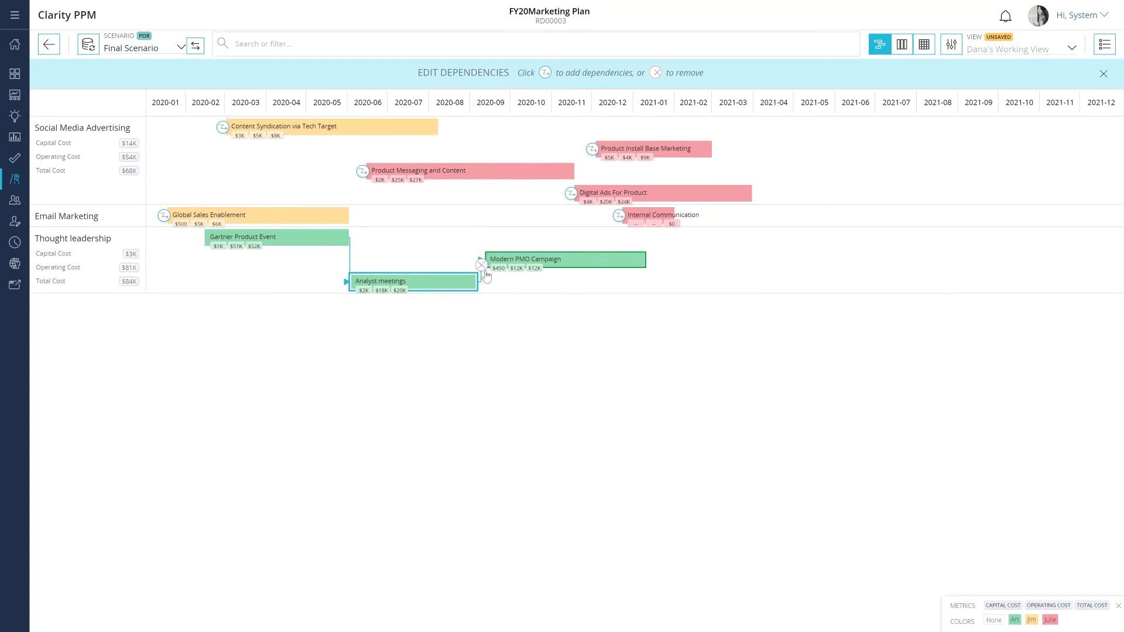
click(1104, 74)
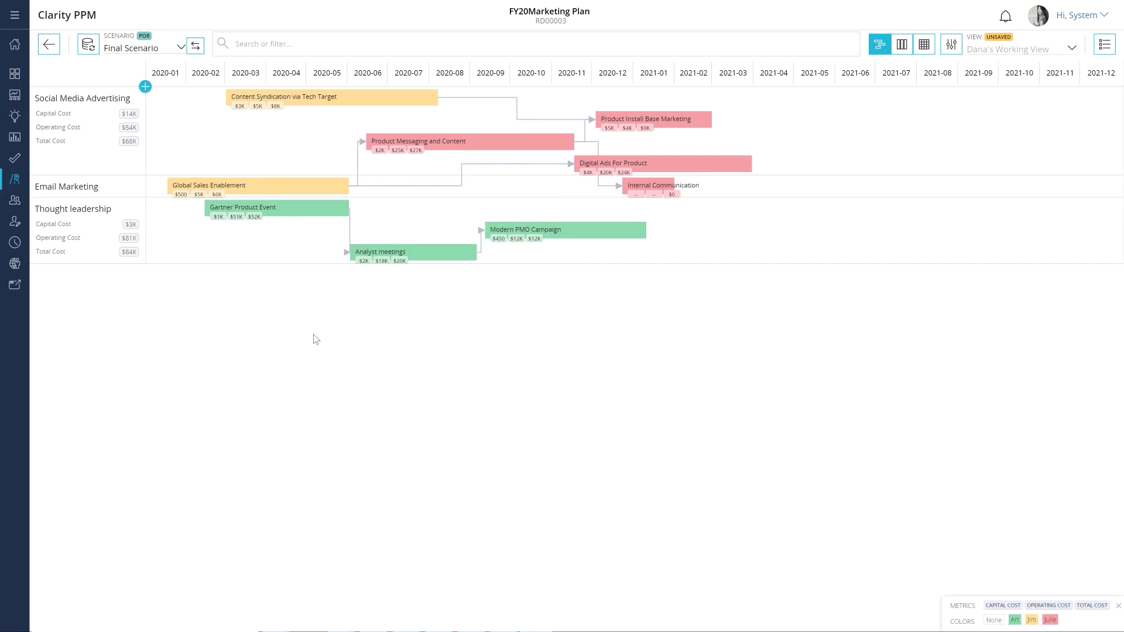
- Turn on Compare Scenarios and set Compare To to First Scenario
click(195, 46)
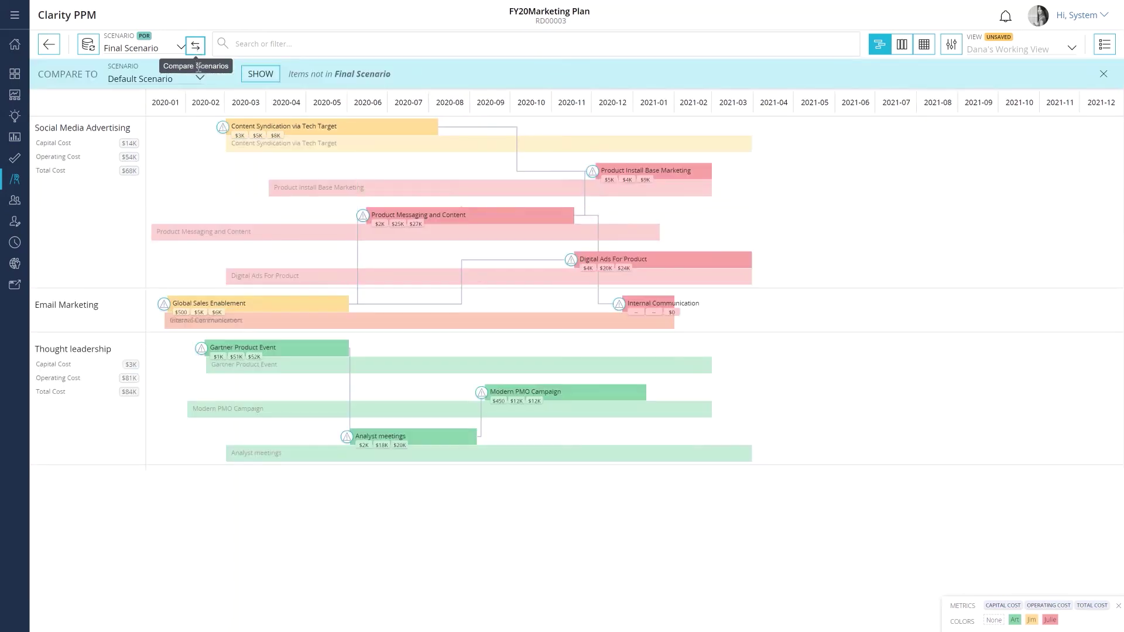
click(200, 78)
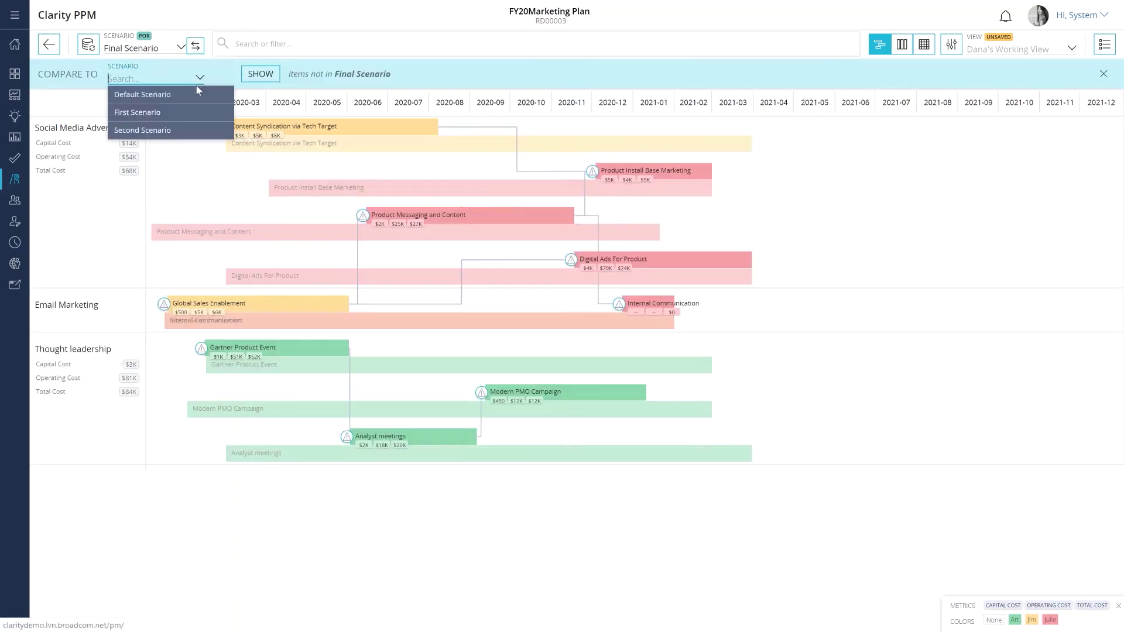
click(195, 118)
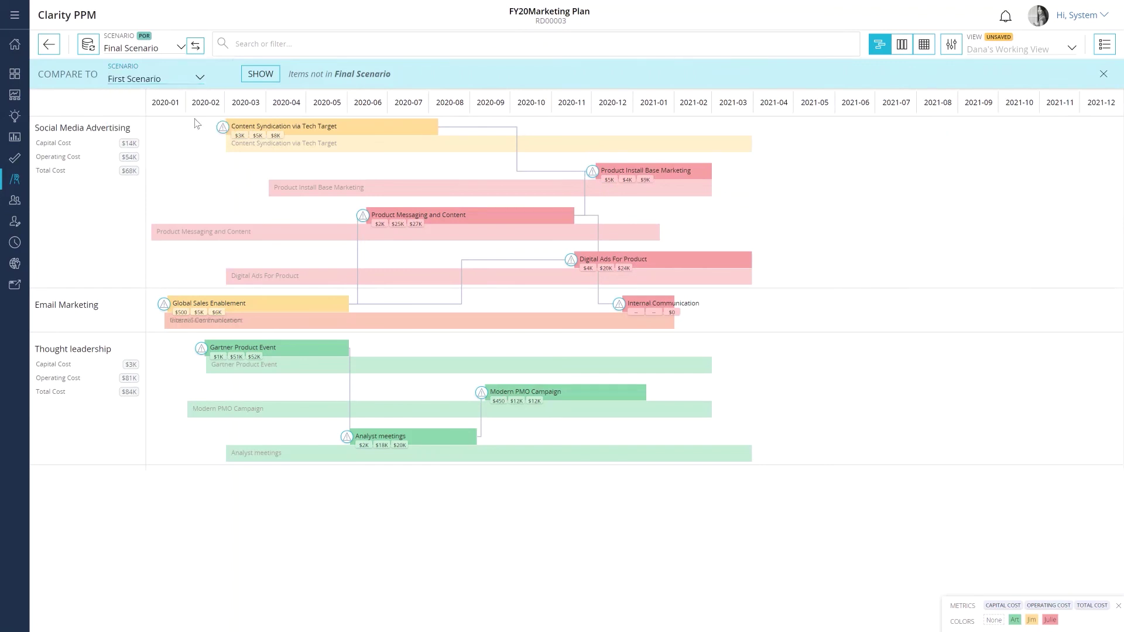